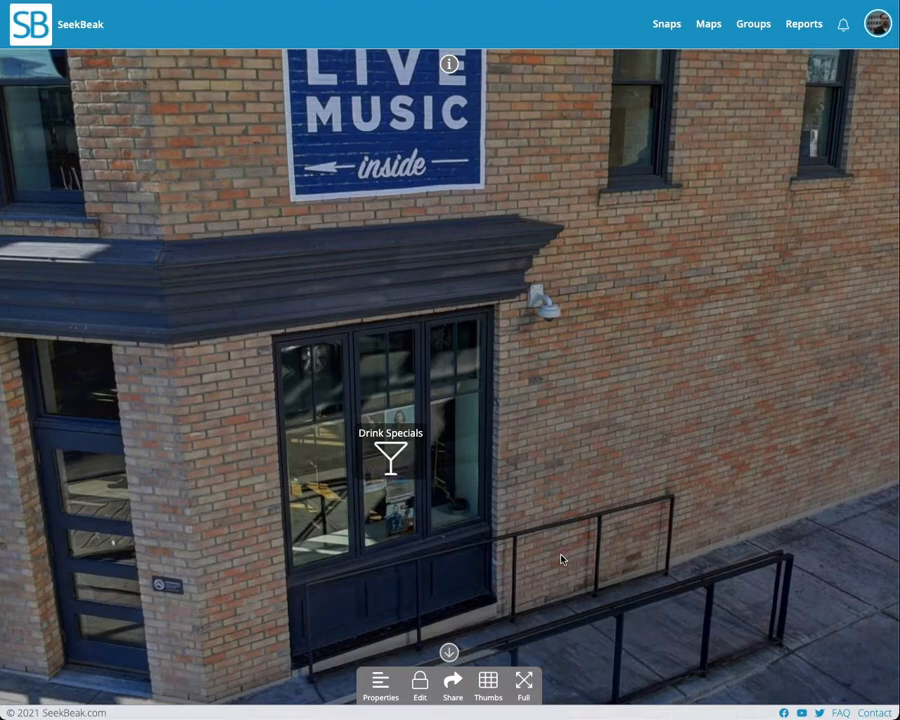
Step: Look through the drink menu embedded in the Drink Specials hotspot on the window and close it
click(398, 466)
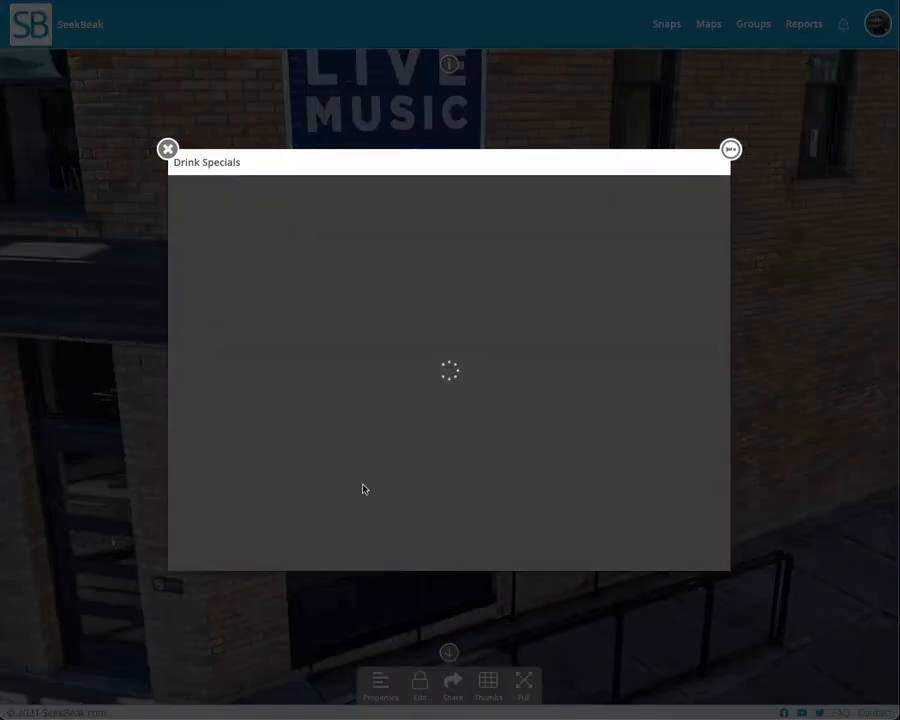
scroll(233, 540, down, 4)
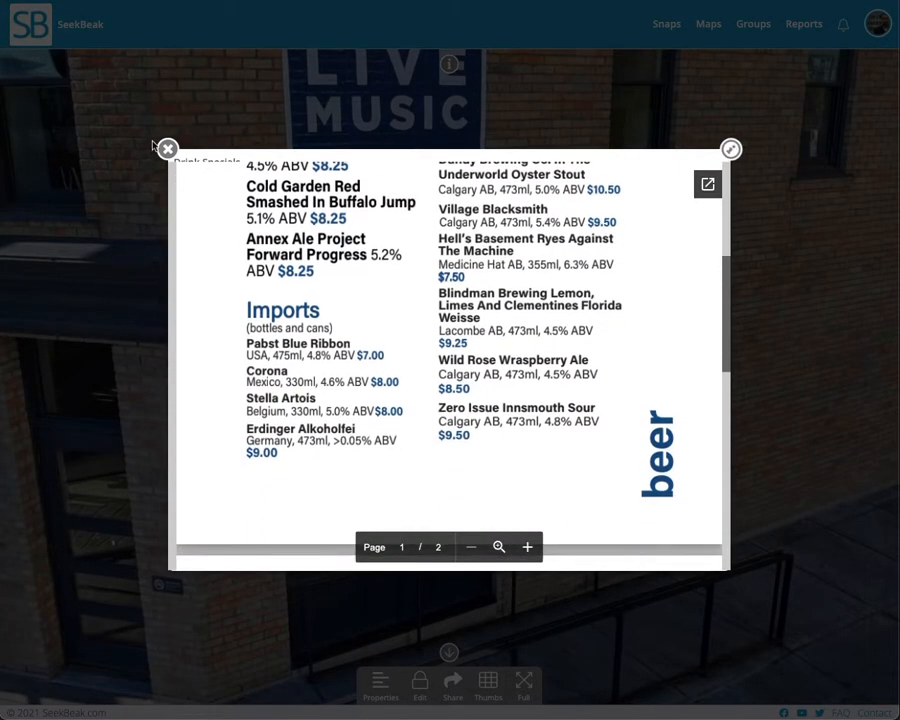
click(168, 150)
Step: Examine the Drink Specials hotspot's size against the building at different viewing angles and zoom levels
drag(575, 473, 513, 481)
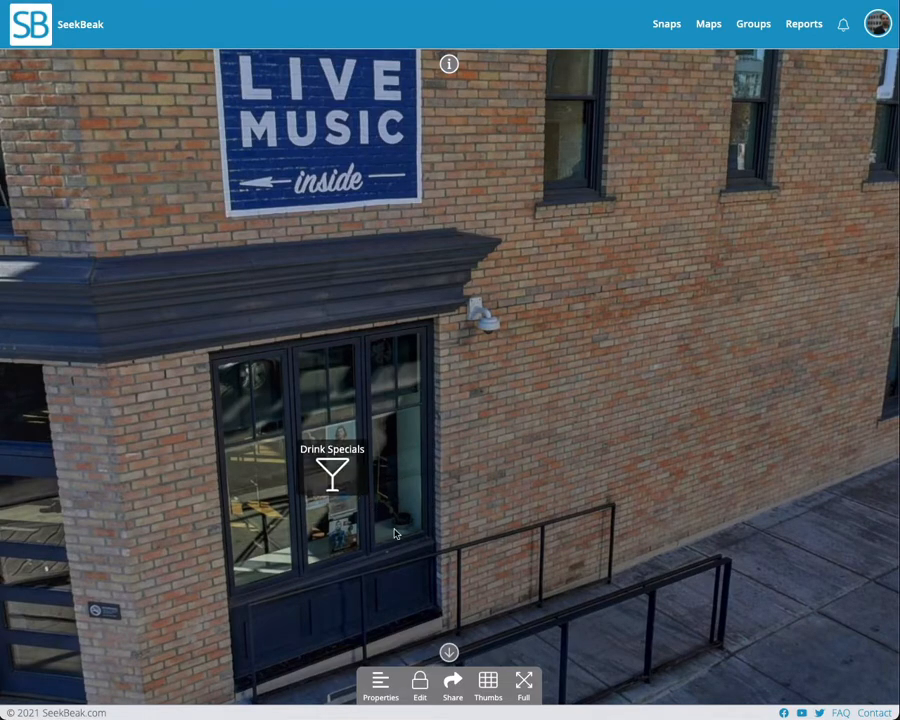
scroll(516, 490, down, 5)
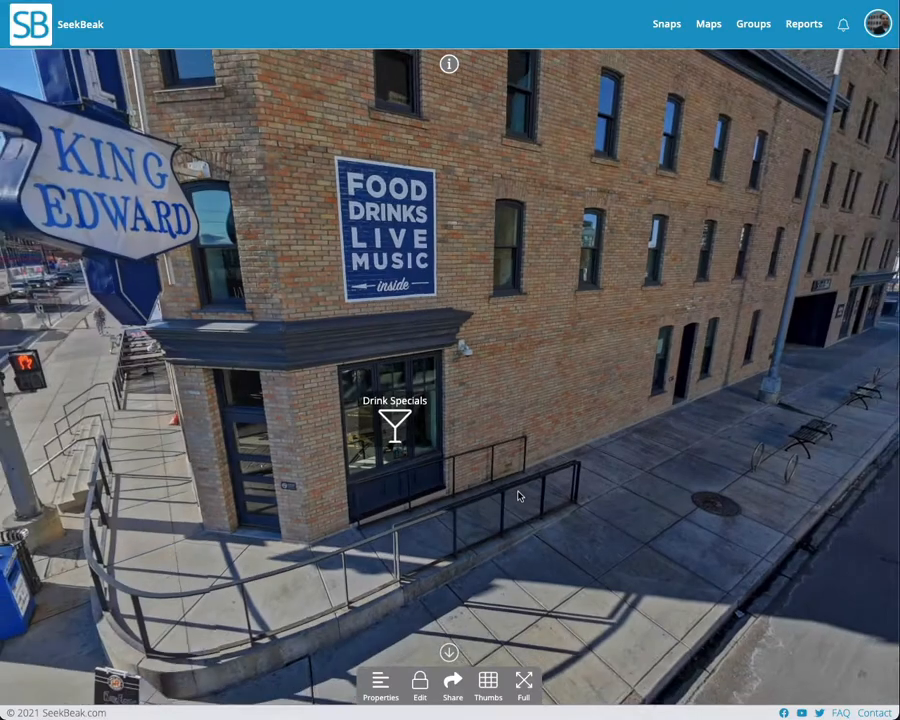
scroll(519, 495, down, 2)
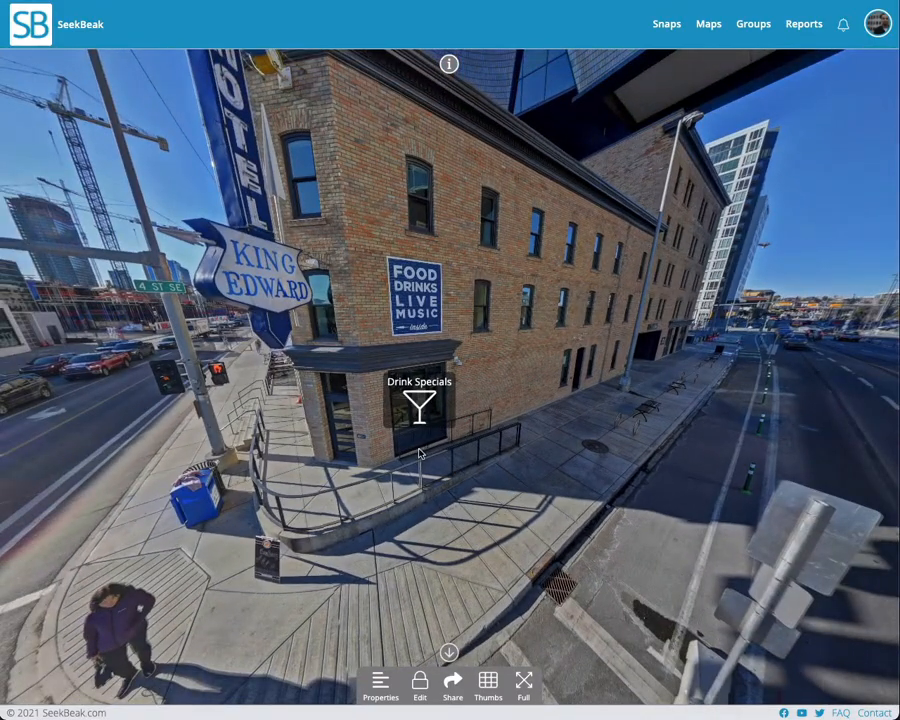
drag(557, 474, 496, 512)
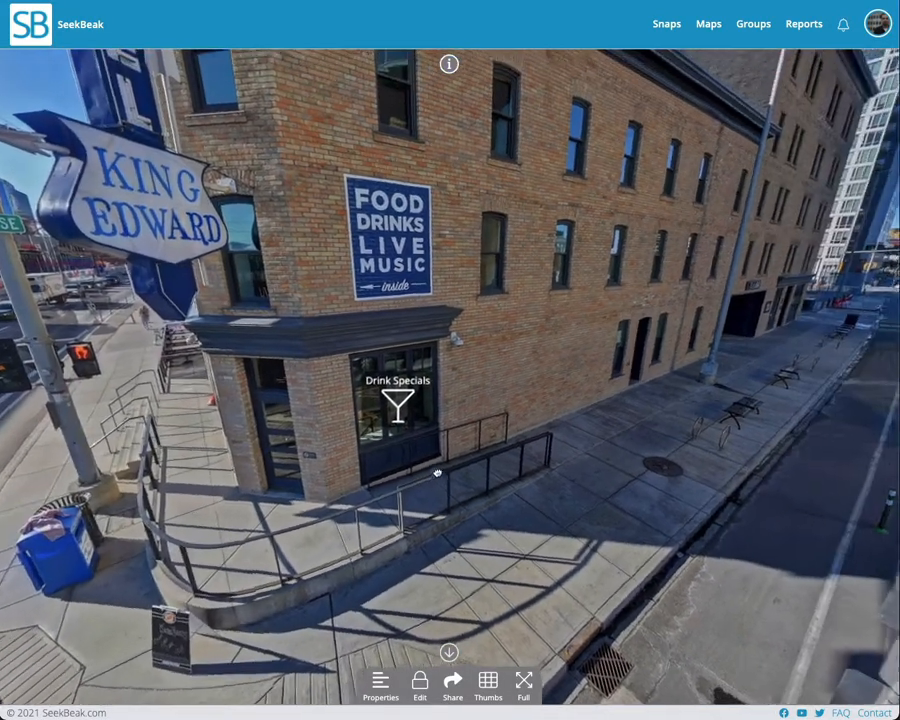
drag(437, 473, 381, 487)
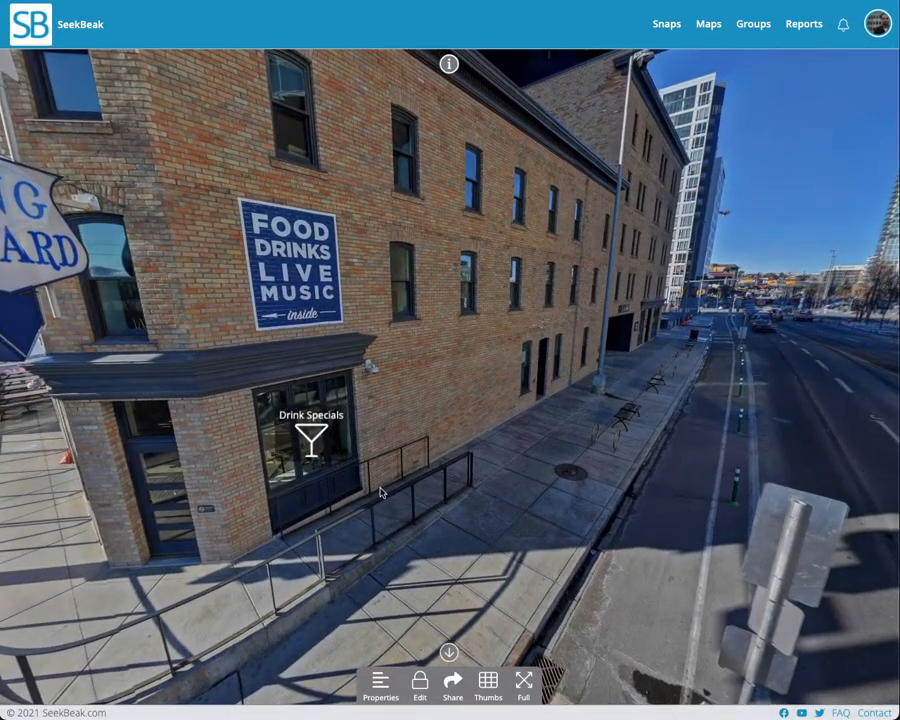
drag(453, 507, 566, 487)
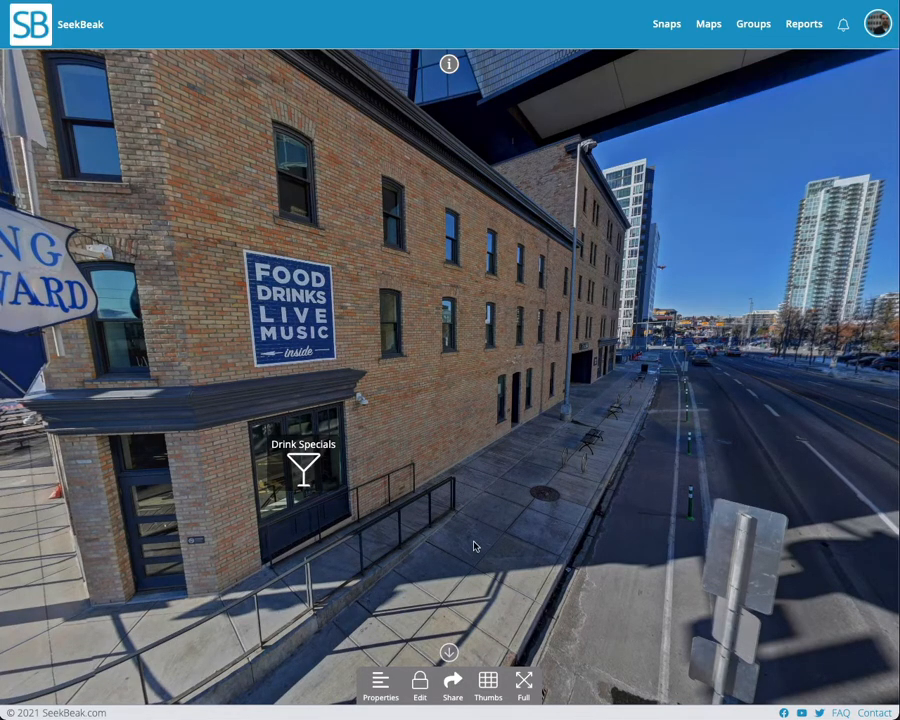
drag(463, 547, 568, 470)
scroll(497, 527, up, 3)
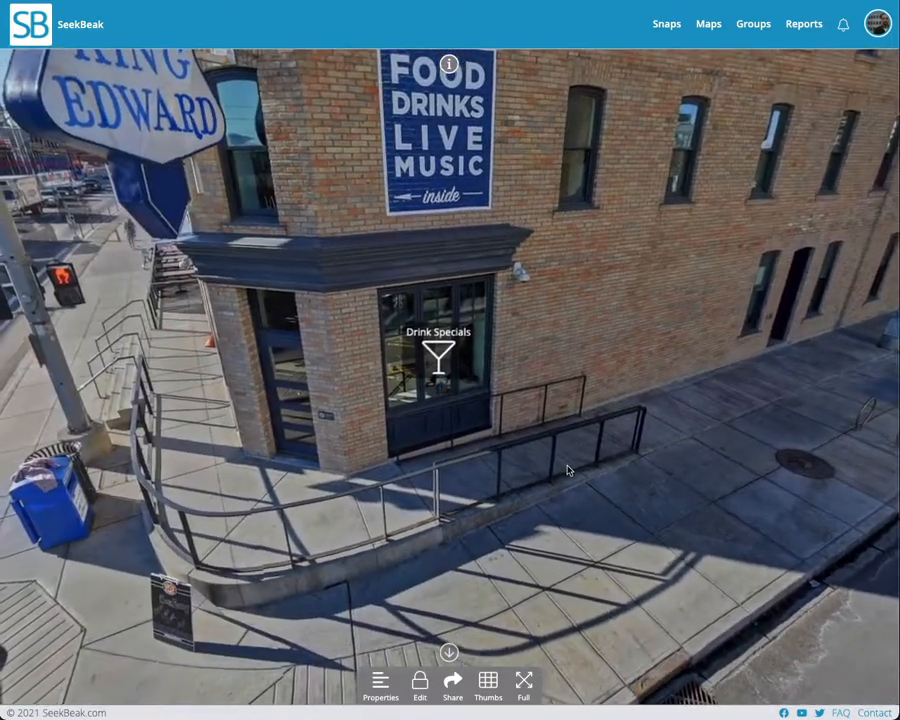
scroll(568, 470, up, 5)
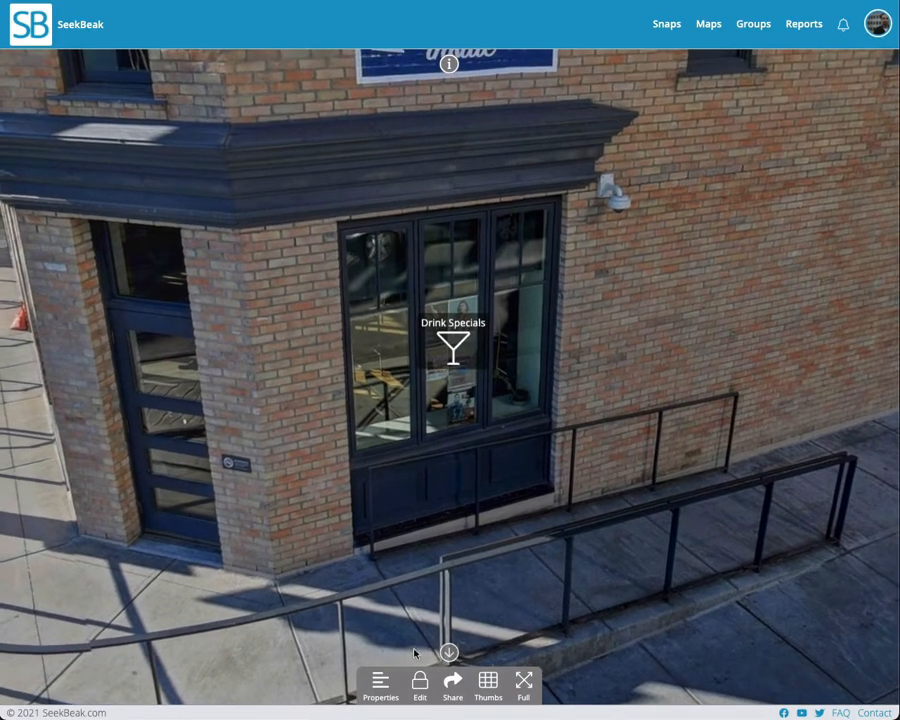
Step: Enable 3D on the Drink Specials hotspot with a reduced 3D scale, and save the snap
click(481, 363)
click(481, 363)
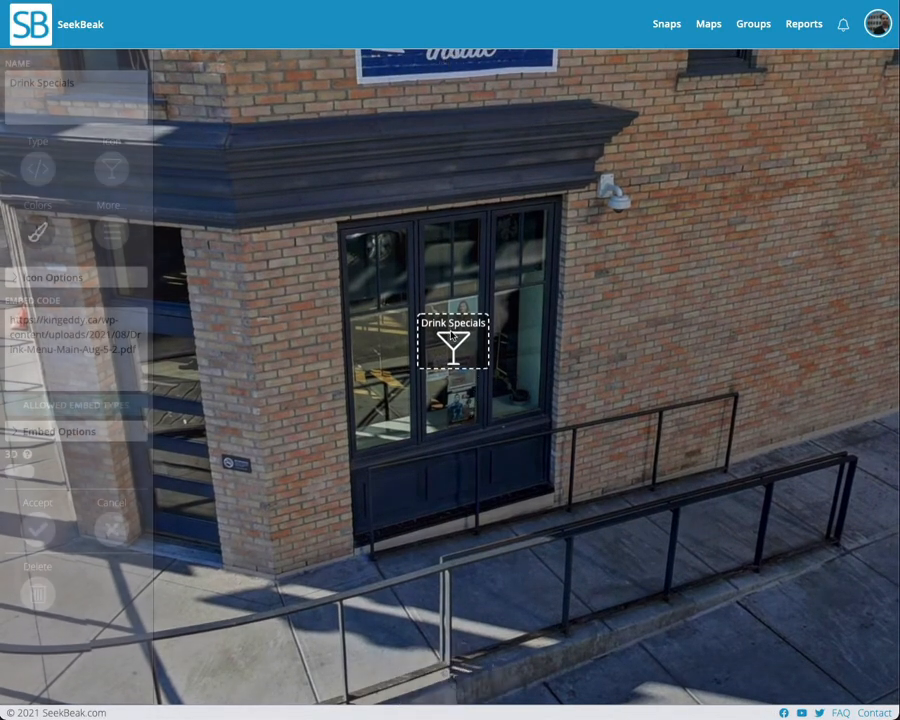
click(14, 472)
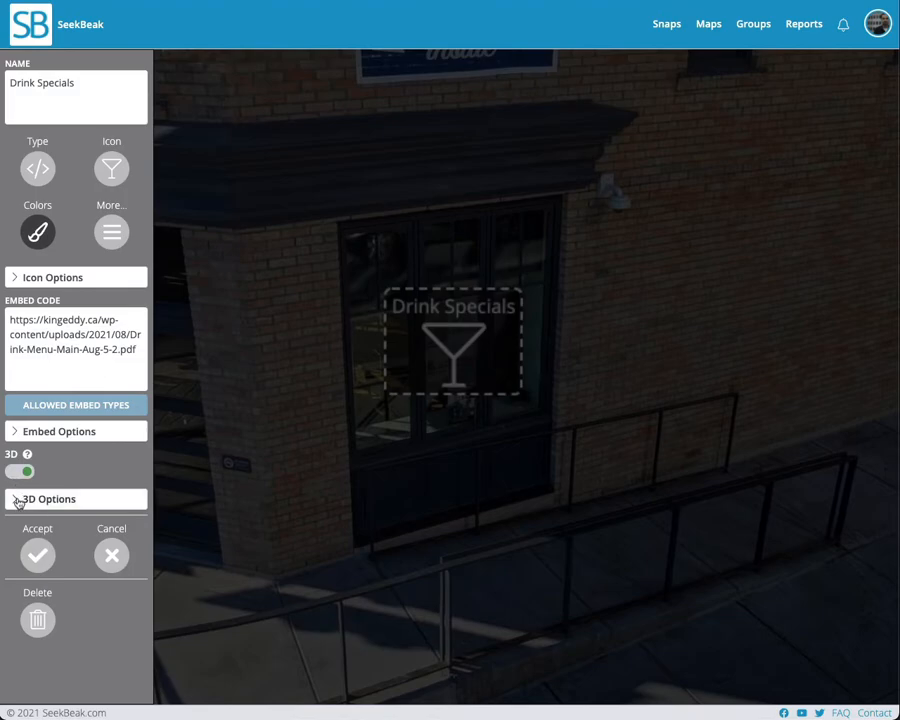
click(18, 502)
drag(38, 566, 23, 567)
click(36, 647)
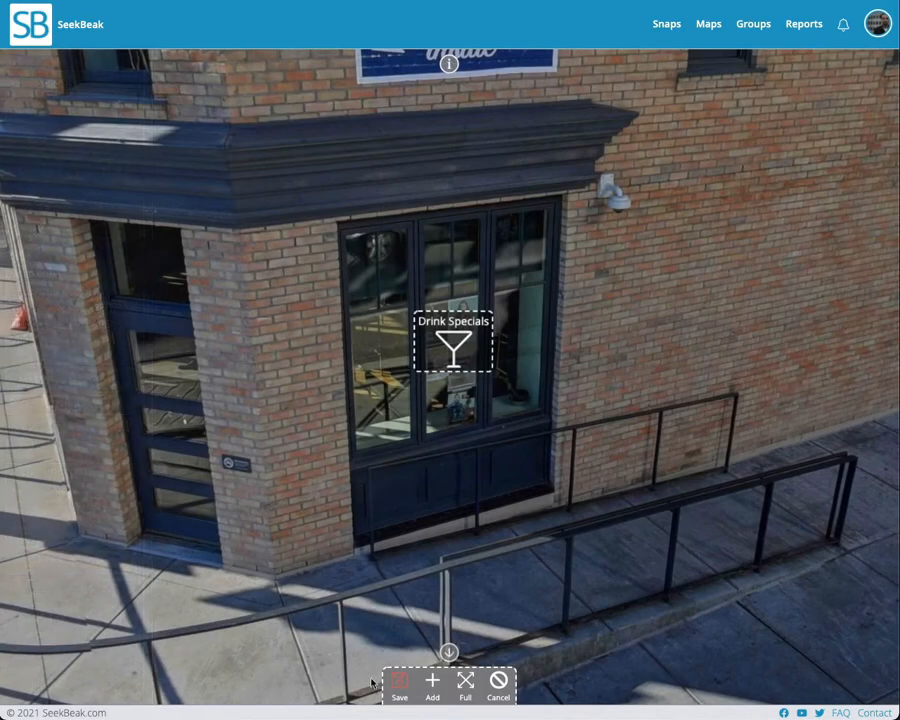
click(397, 686)
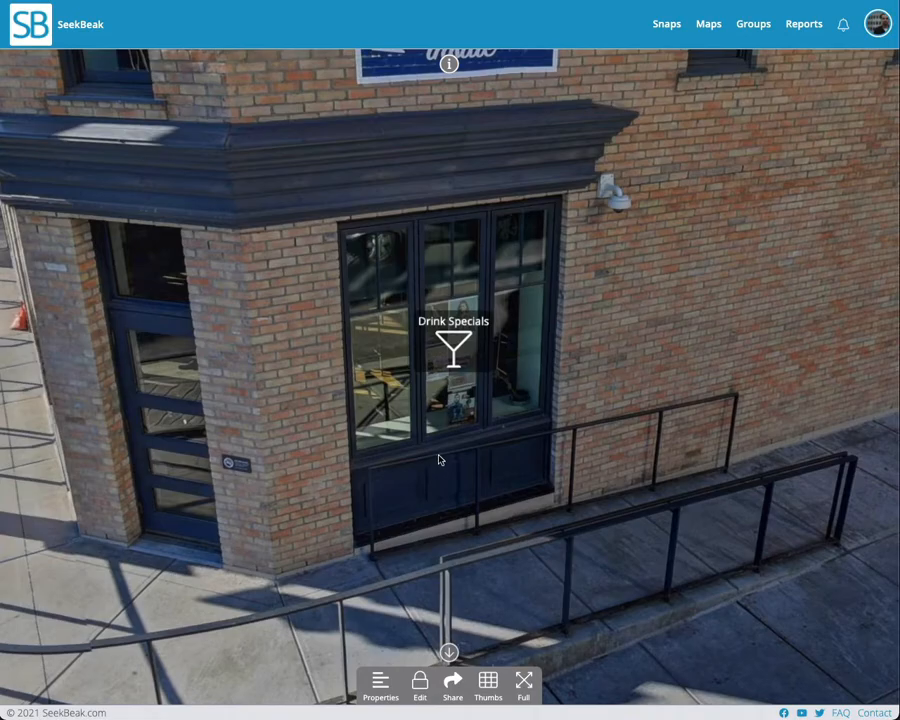
Step: Set the Drink Specials hotspot's 3D scale to 0.211 and save the snap
scroll(441, 457, down, 10)
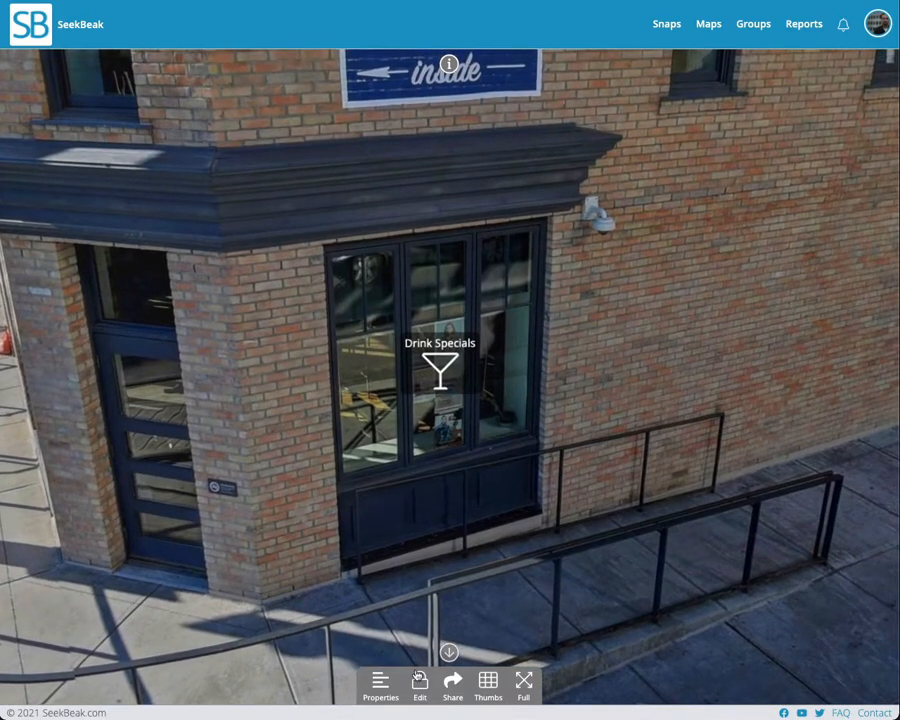
click(449, 355)
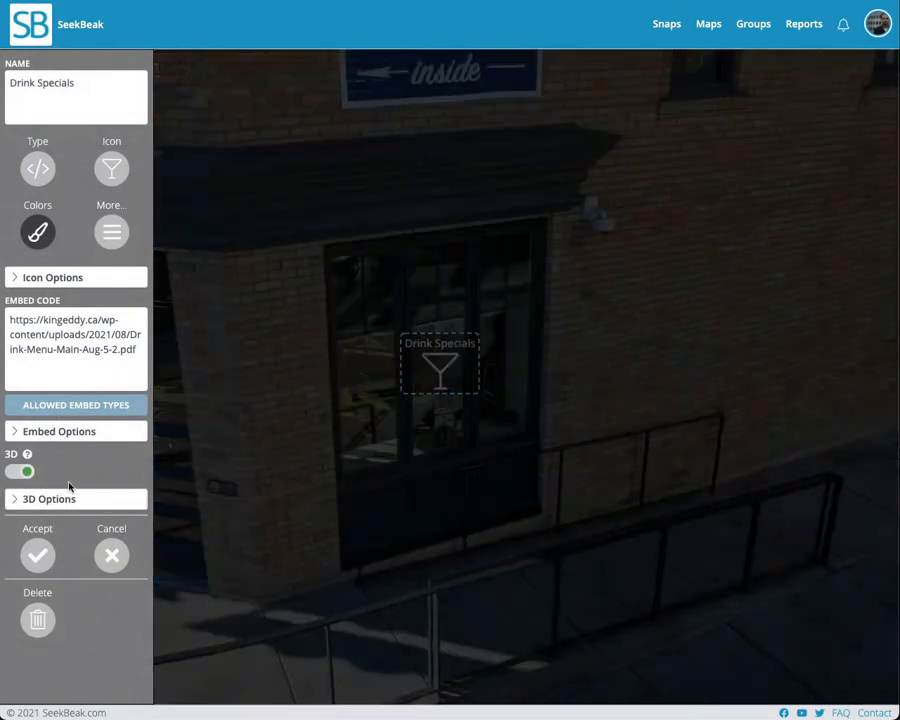
click(37, 500)
drag(25, 563, 54, 570)
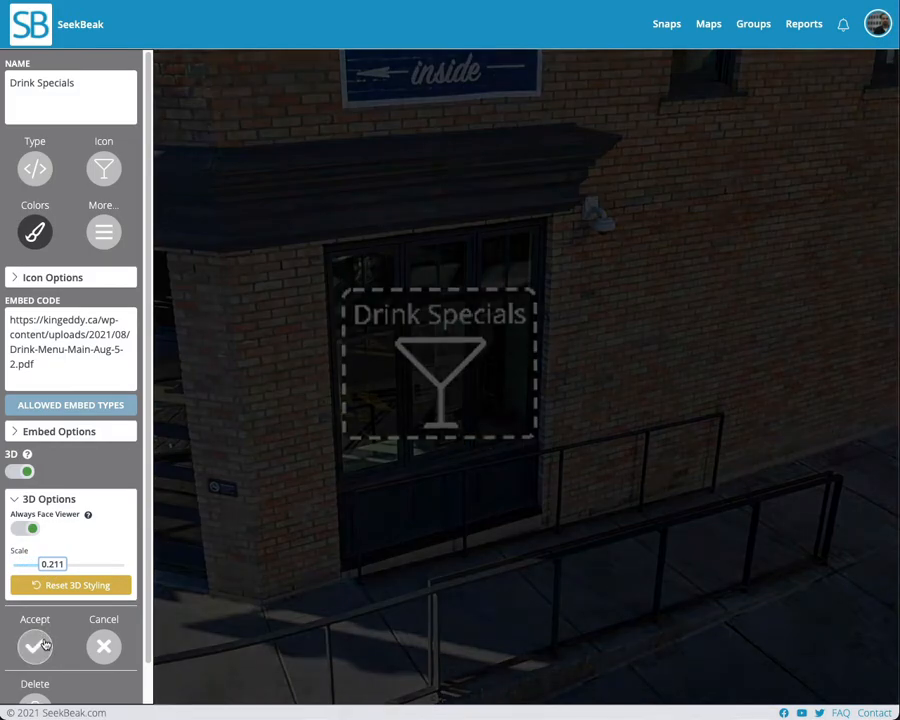
click(35, 647)
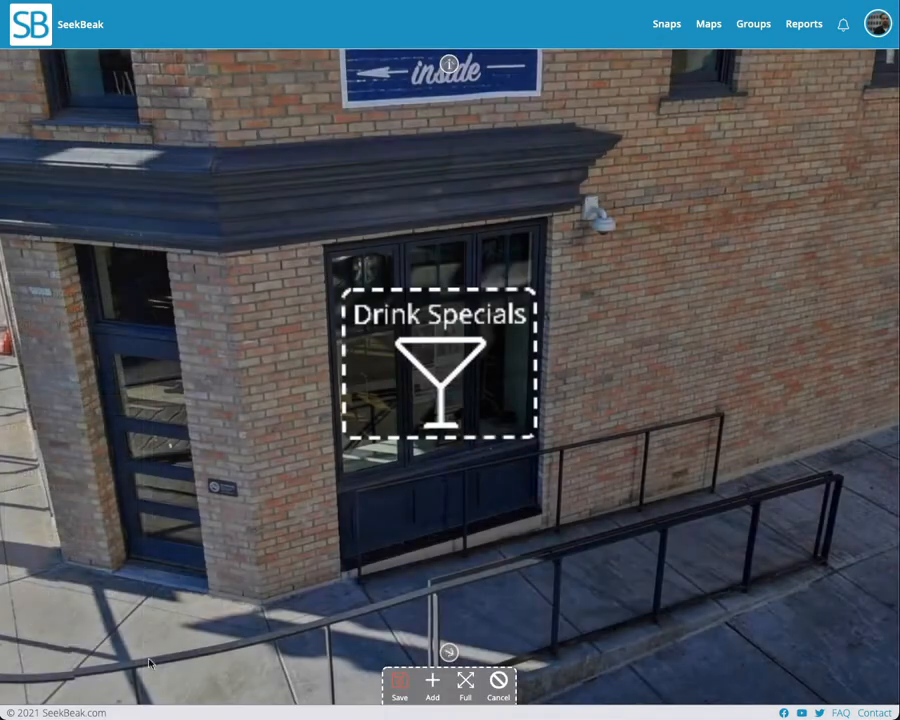
click(396, 684)
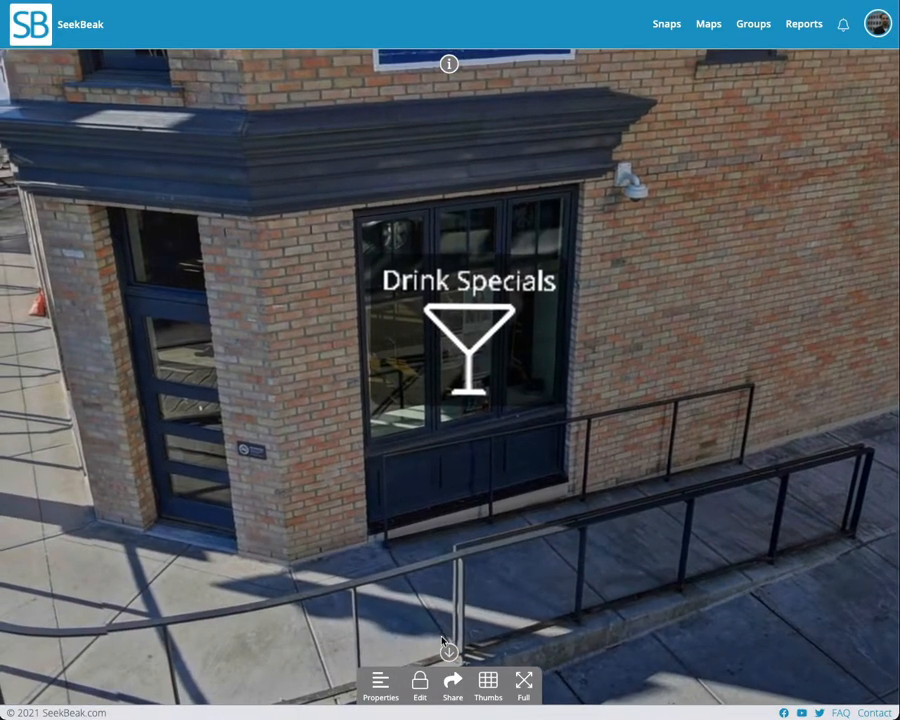
Step: Disable 3D on the Drink Specials hotspot and save the snap
click(422, 684)
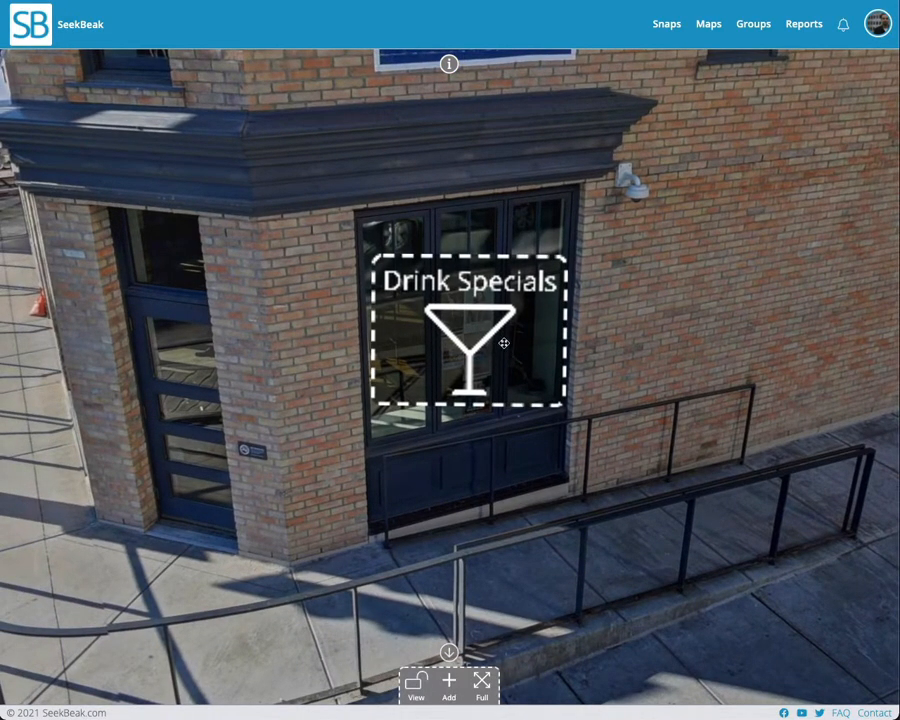
click(502, 342)
click(19, 472)
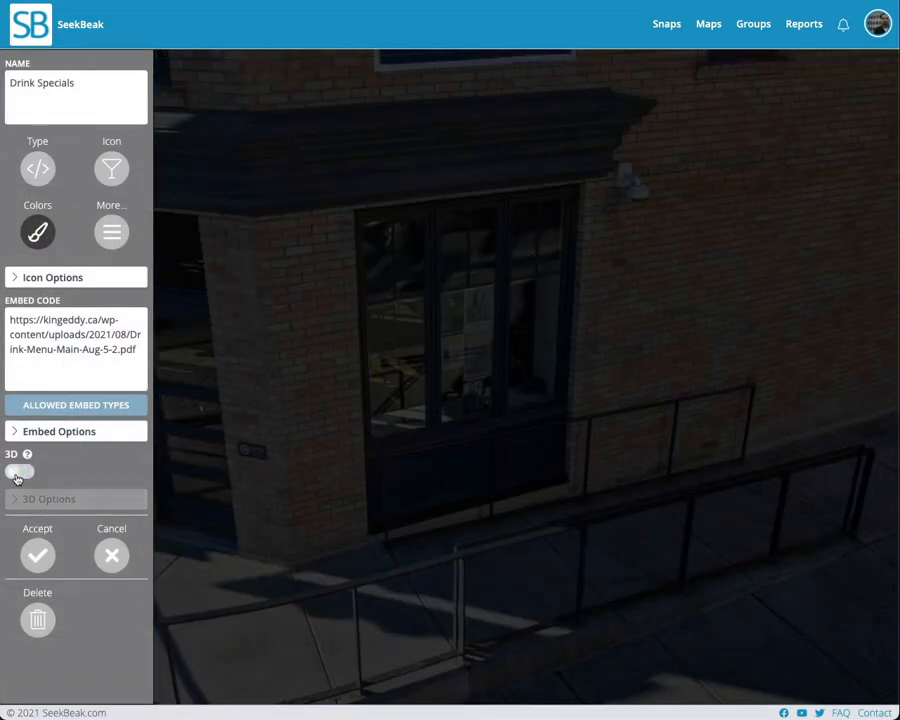
click(38, 528)
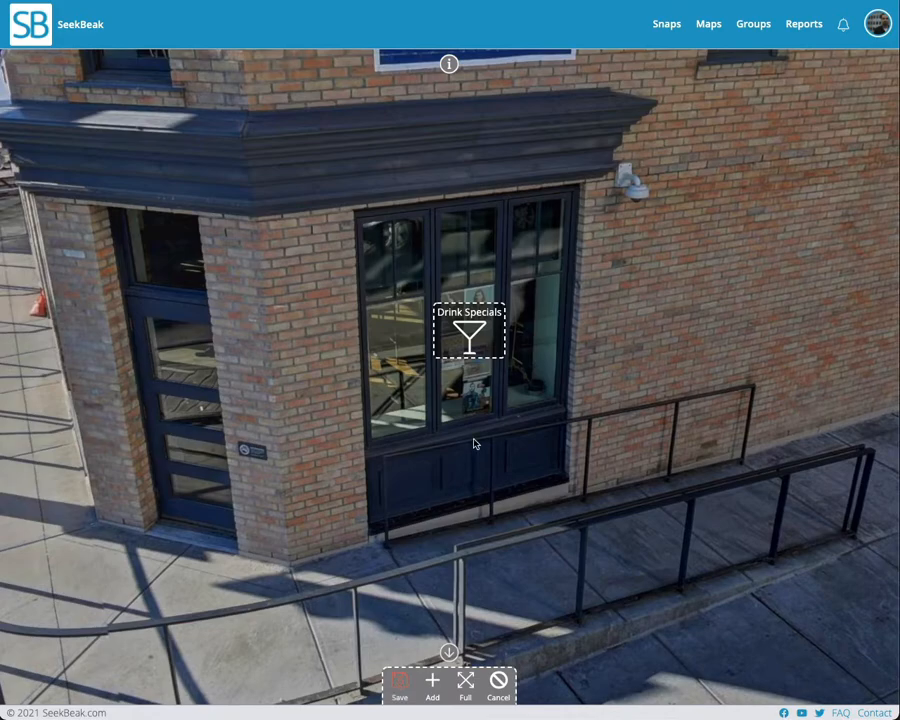
click(395, 681)
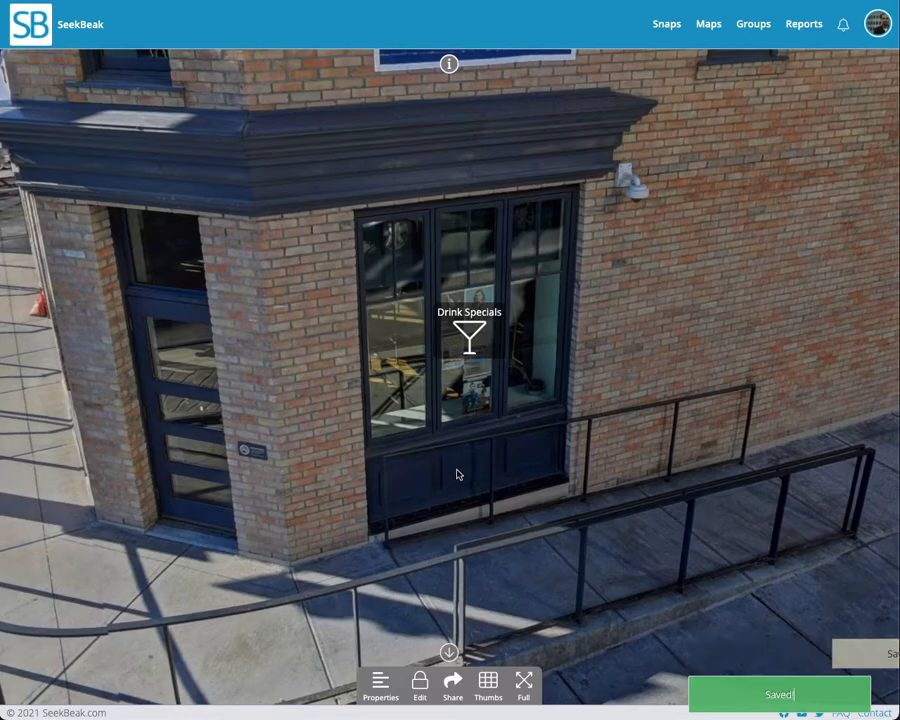
scroll(494, 430, down, 5)
scroll(543, 507, up, 6)
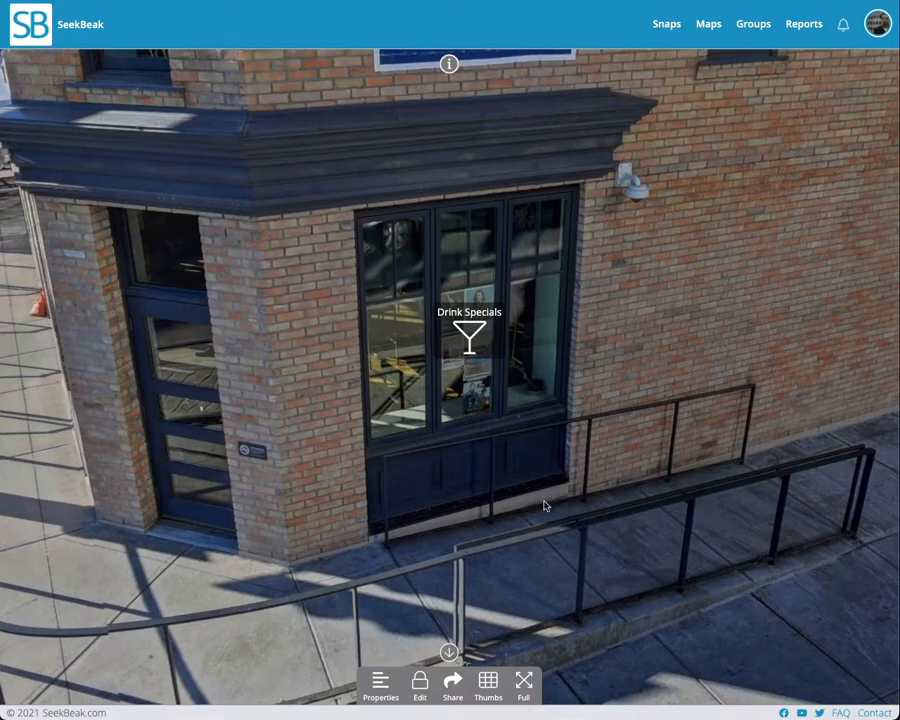
scroll(543, 497, down, 8)
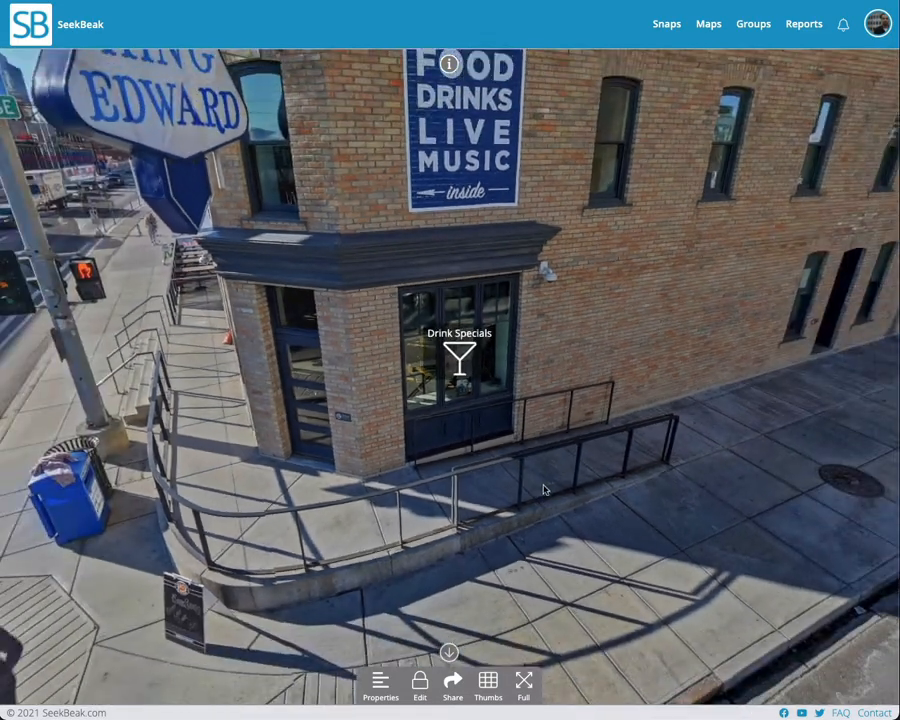
scroll(545, 487, up, 5)
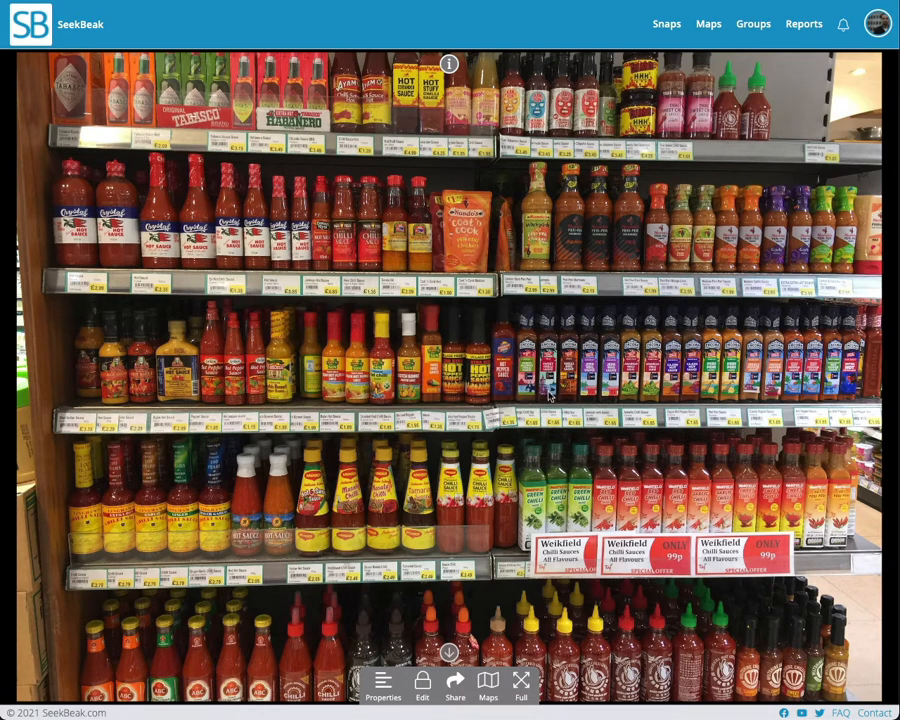
Step: Add a point hotspot on the first blue-capped sauce bottle on the right half of the middle shelf
click(423, 683)
click(449, 683)
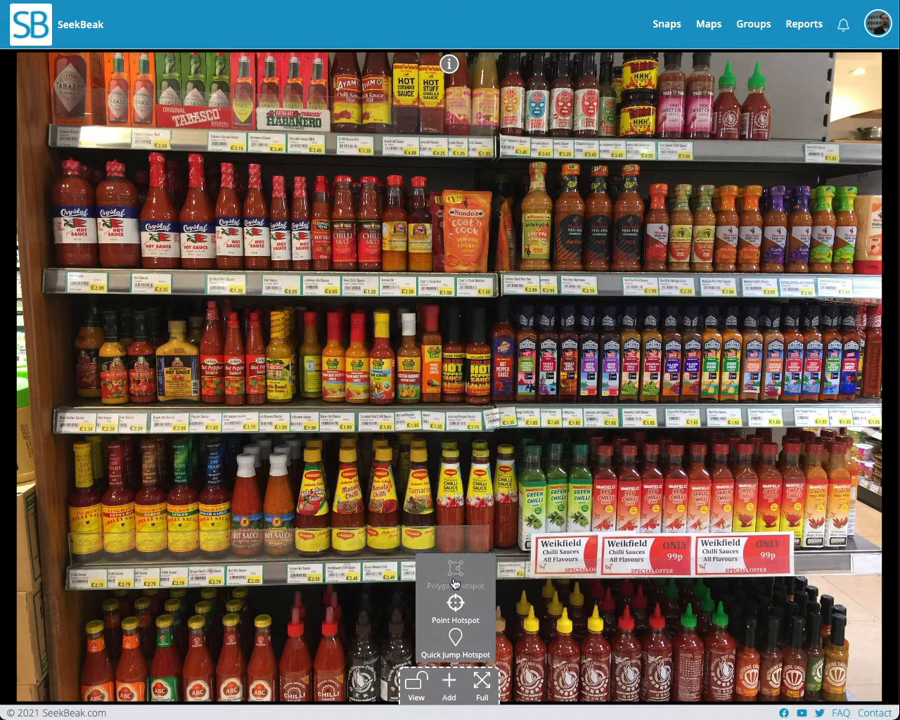
click(454, 580)
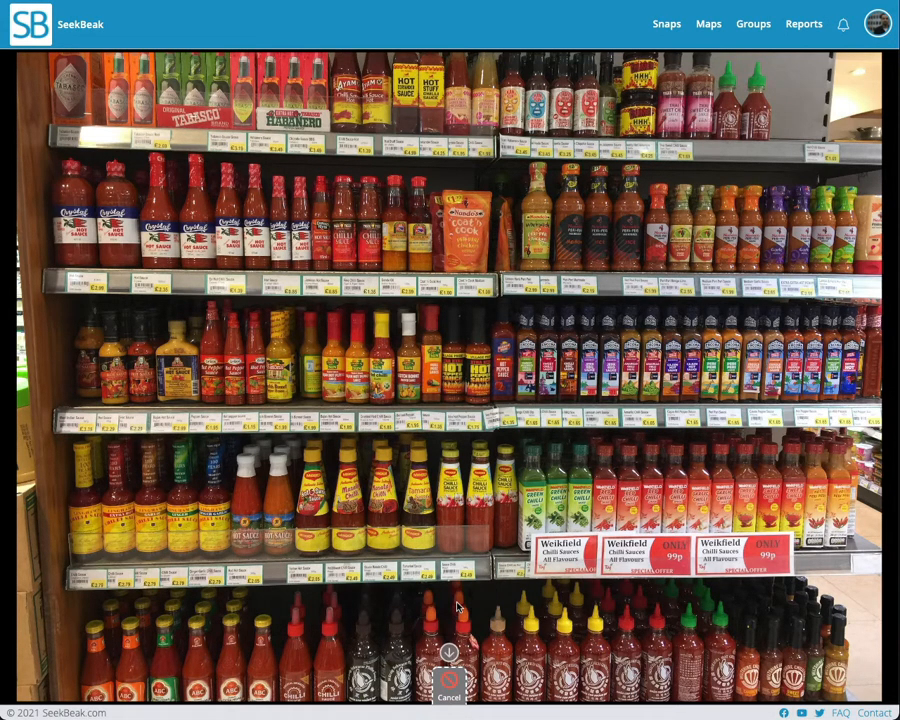
click(523, 366)
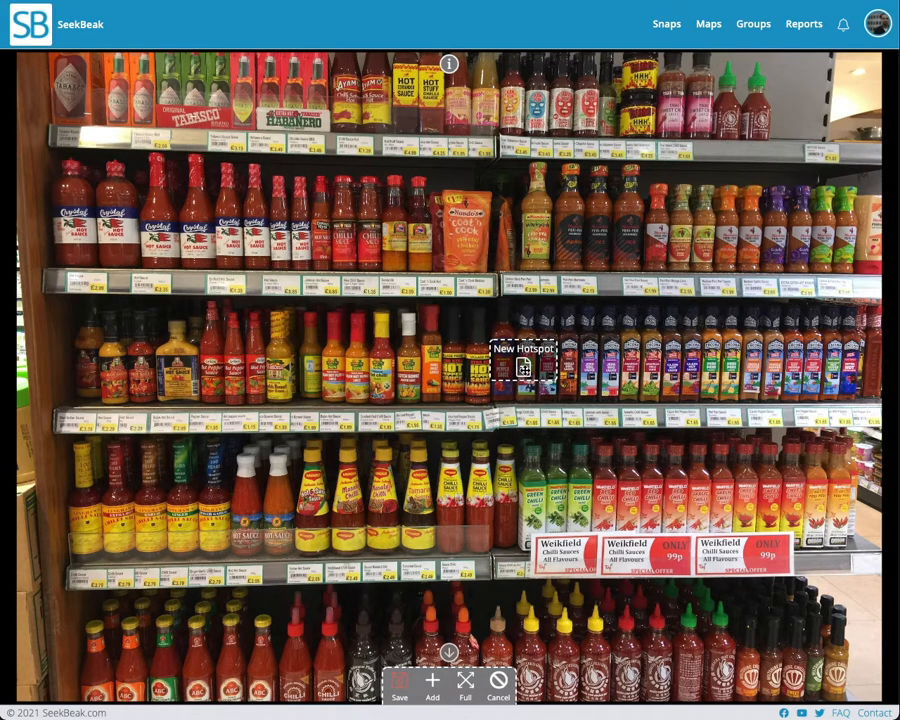
Step: Clear the new hotspot's name, give it the dollar sign icon, and save the snap
click(523, 367)
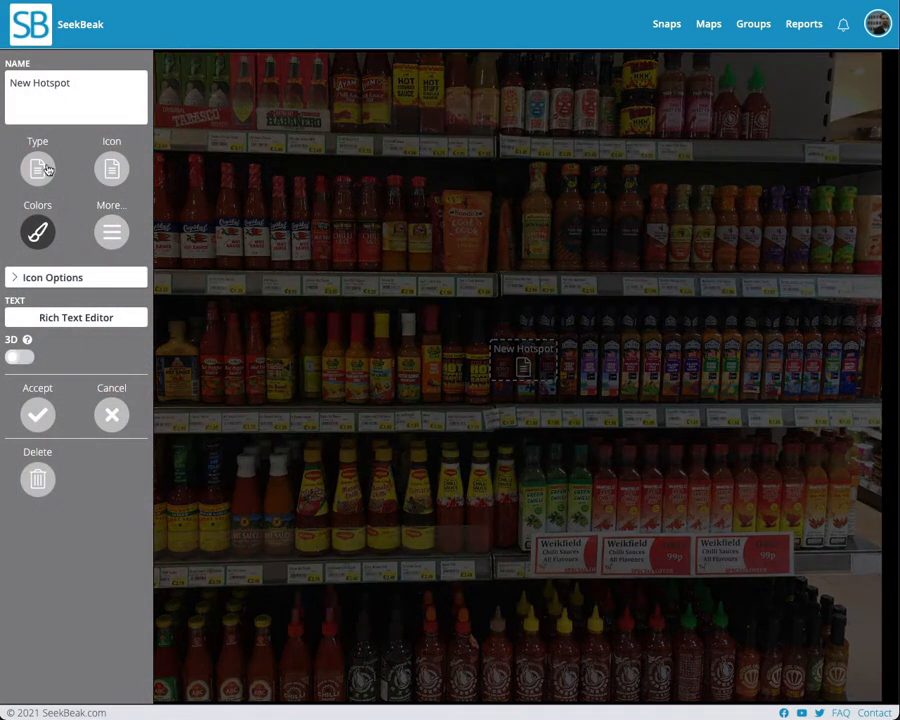
triple_click(80, 104)
key(BackSpace)
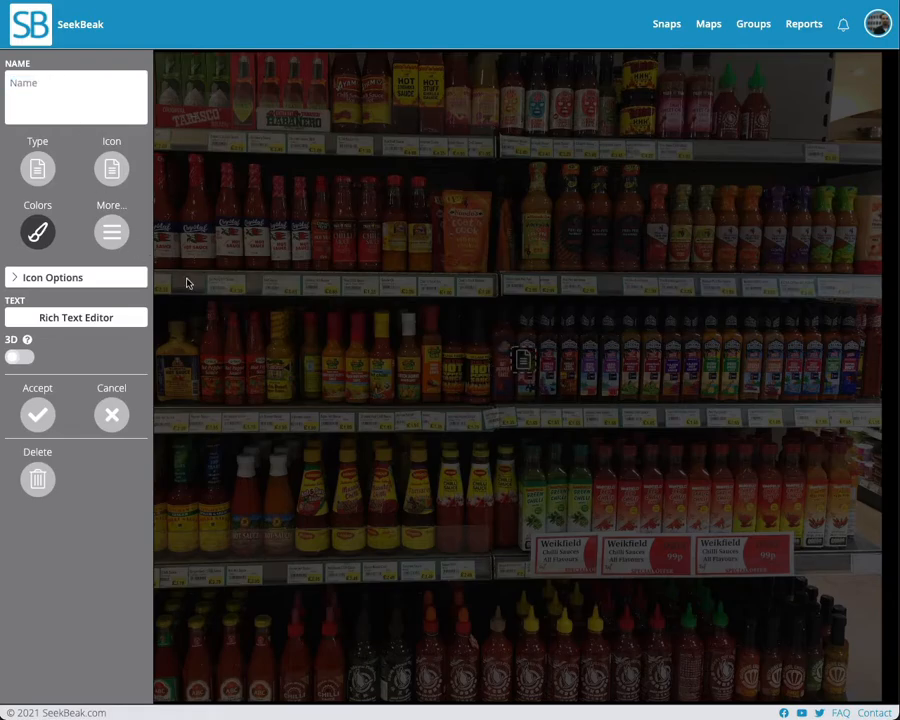
click(111, 172)
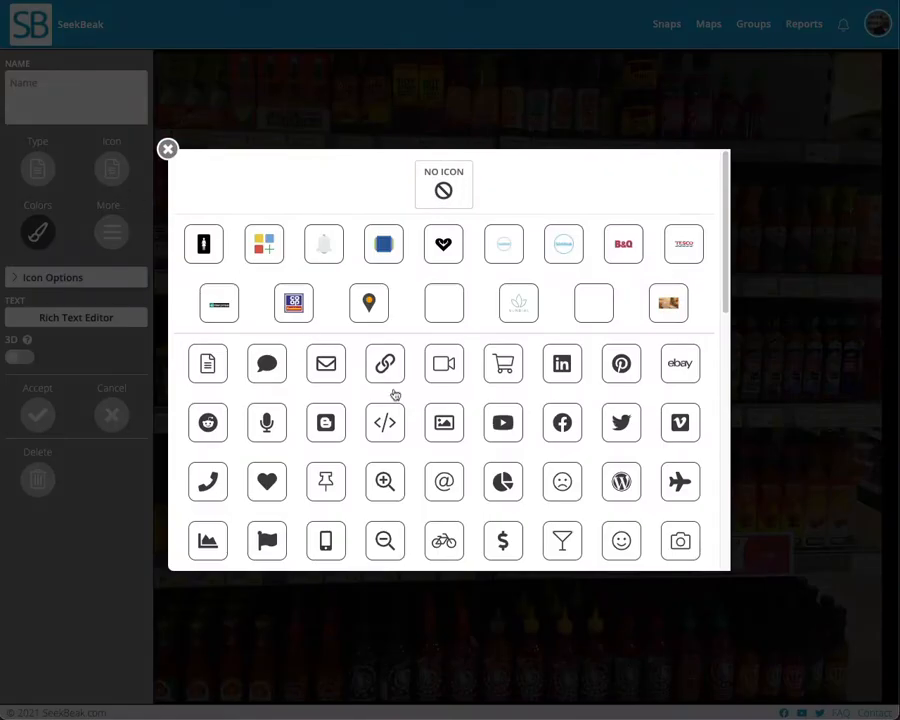
click(505, 543)
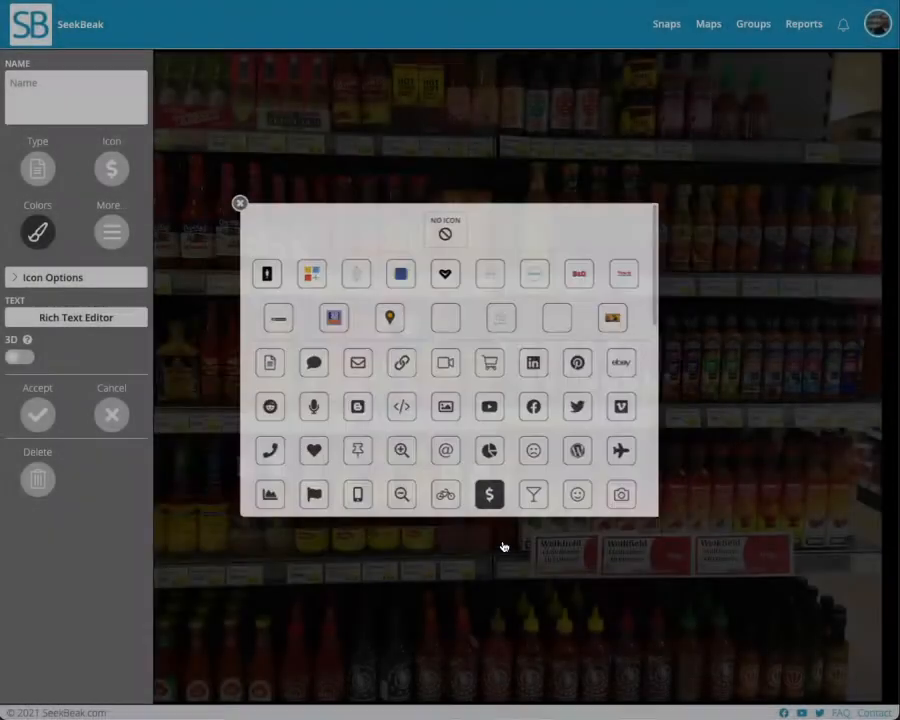
click(38, 413)
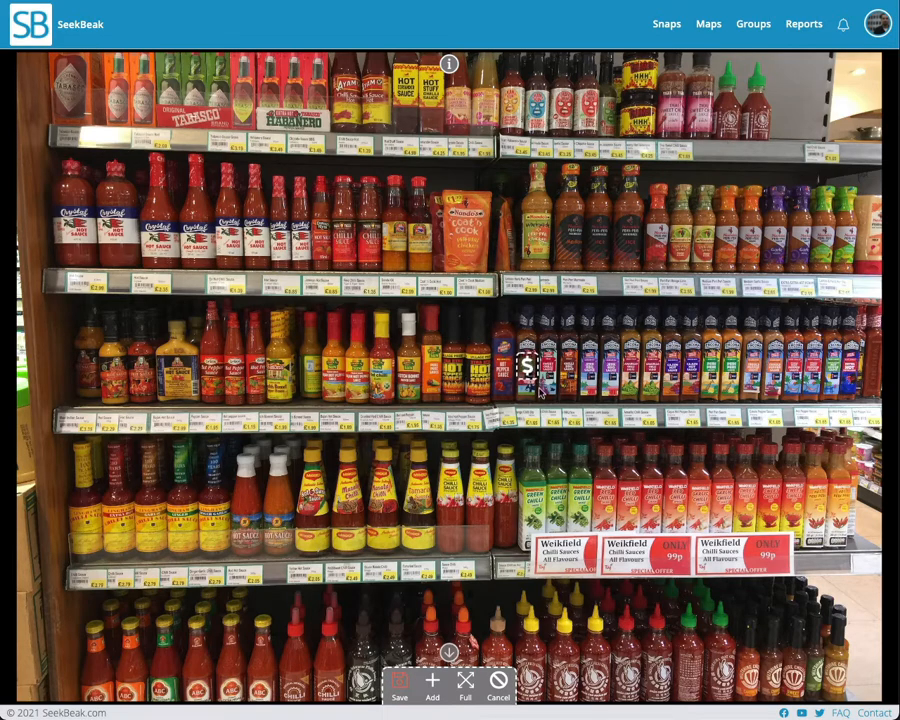
click(399, 683)
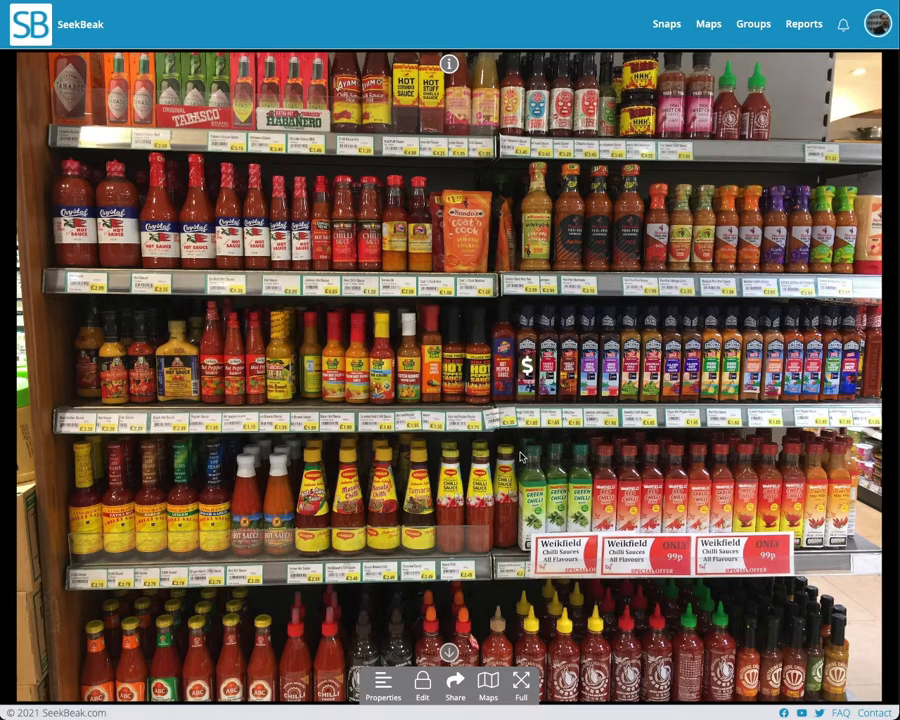
Step: Enable 3D on the dollar sign hotspot, set its 3D scale to 0.09, and save the snap
scroll(554, 442, down, 5)
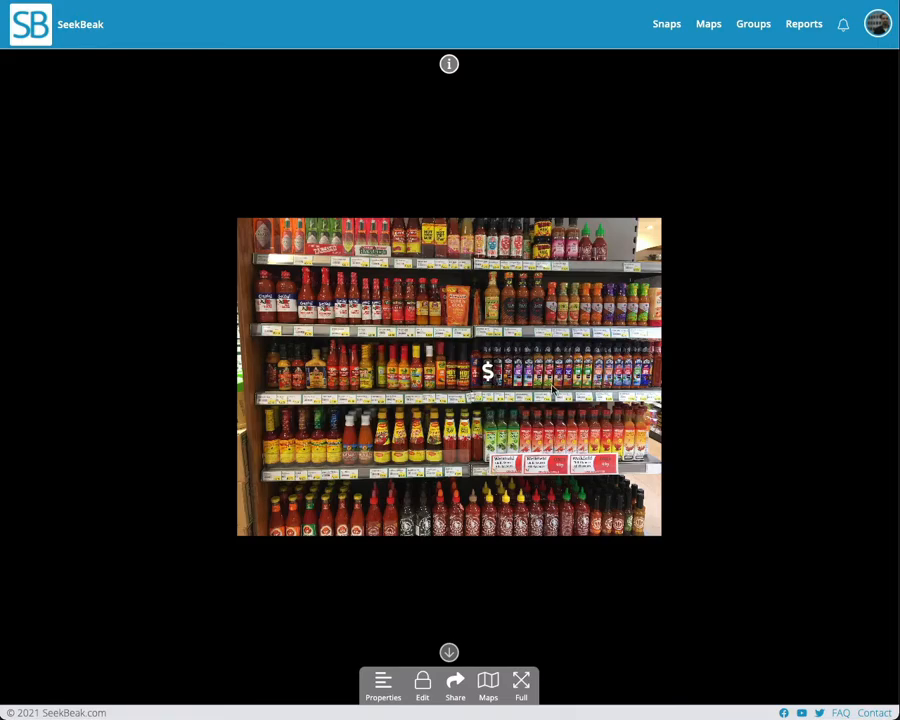
scroll(490, 447, up, 5)
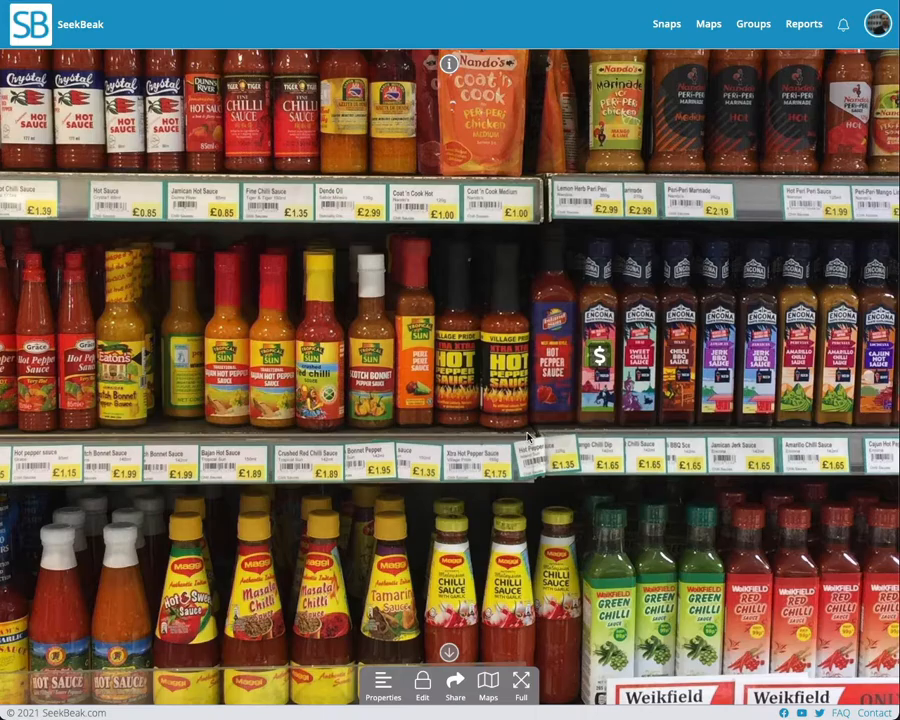
drag(530, 437, 440, 452)
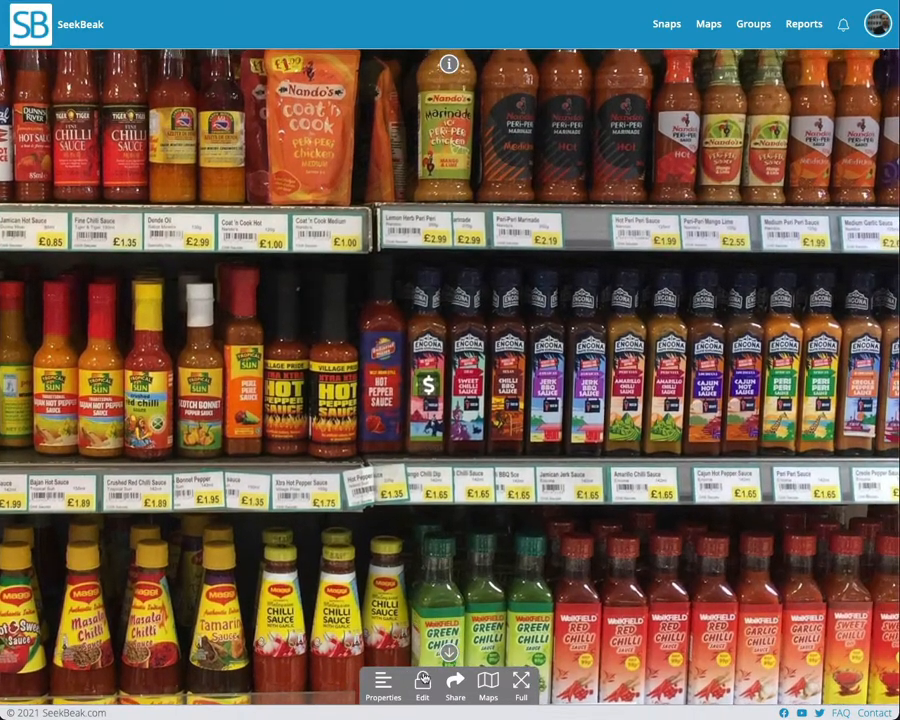
click(449, 685)
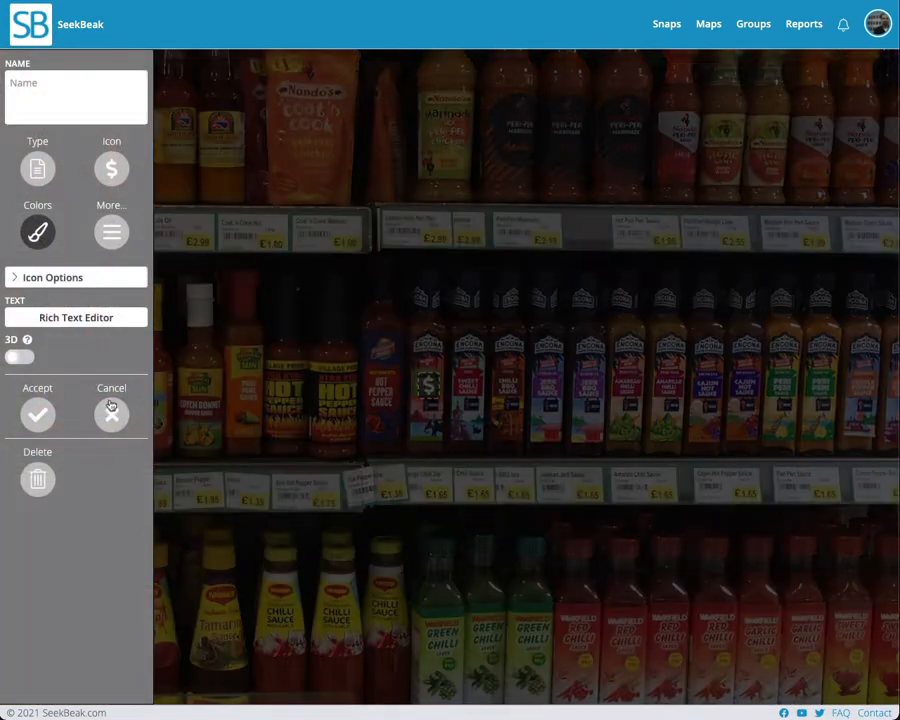
click(14, 356)
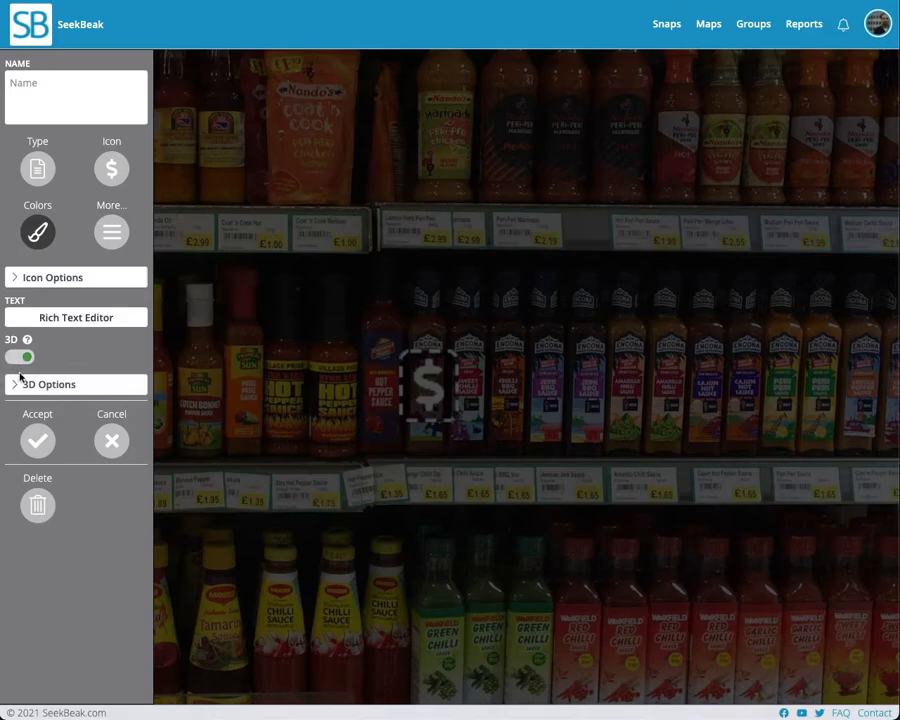
click(18, 386)
drag(38, 449, 25, 452)
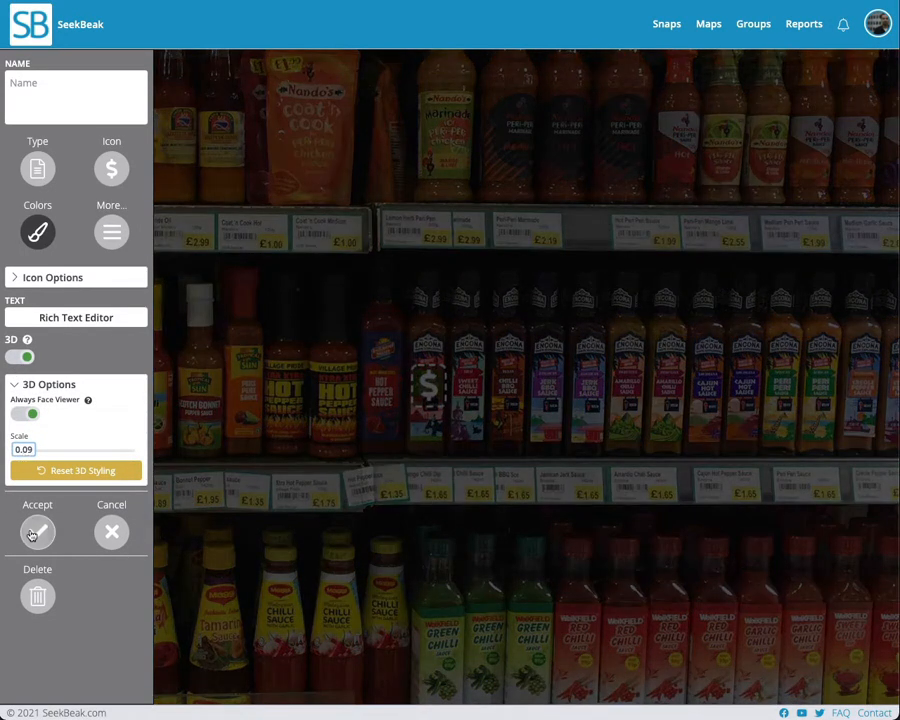
click(37, 531)
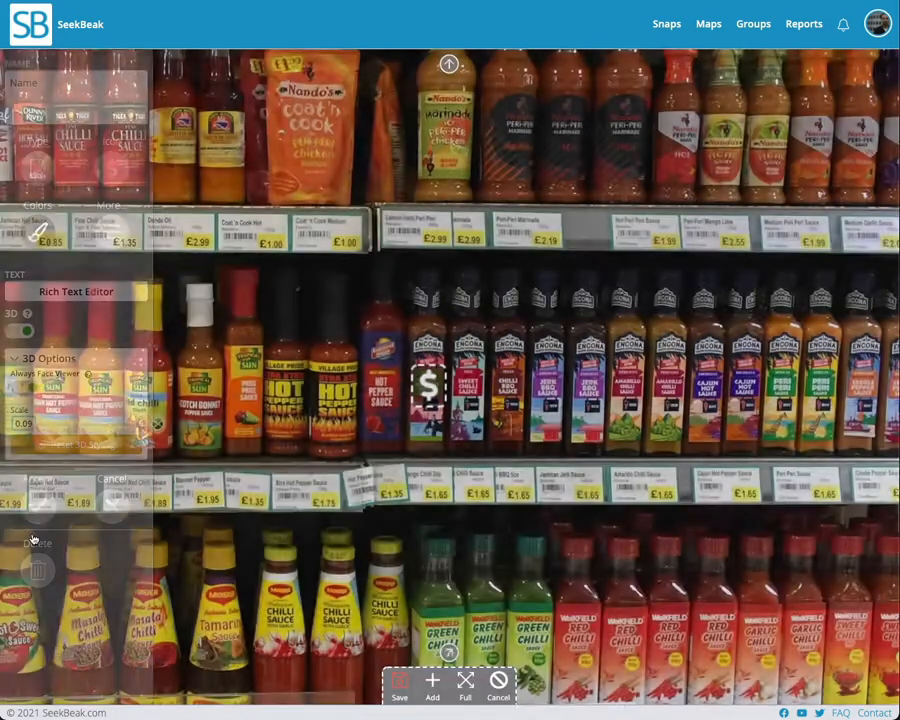
click(399, 685)
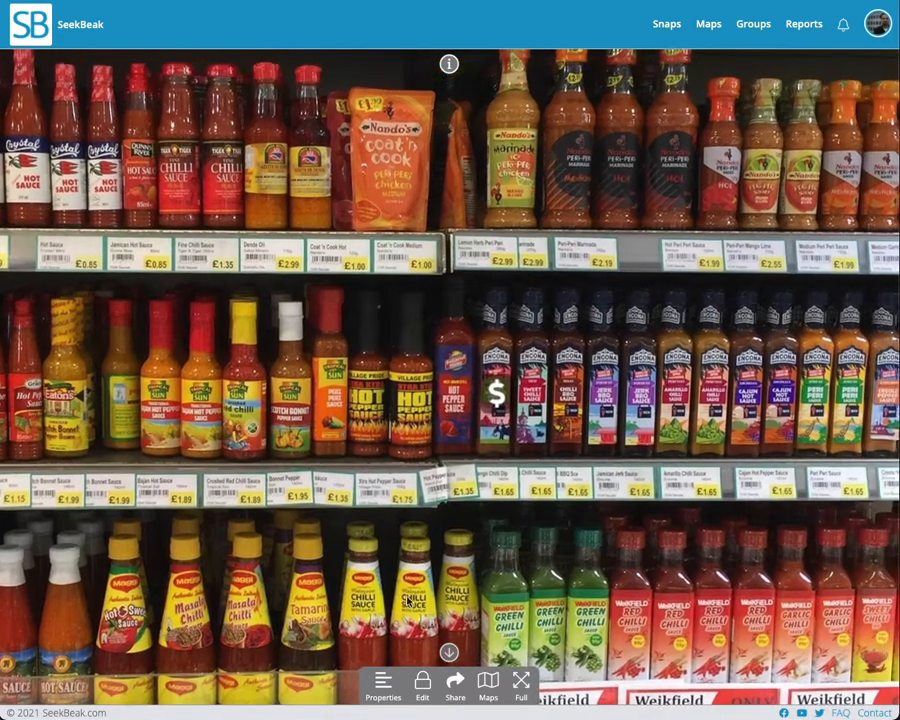
Step: Reopen the dollar sign hotspot for editing, duplicate it twice, and accept the hotspot settings
click(422, 684)
click(494, 394)
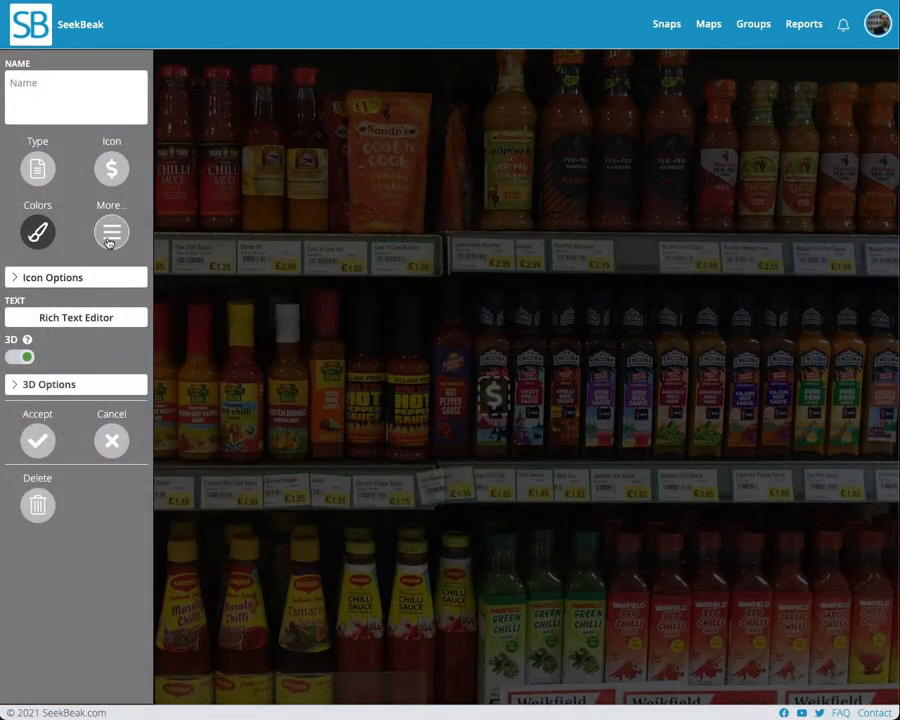
click(110, 236)
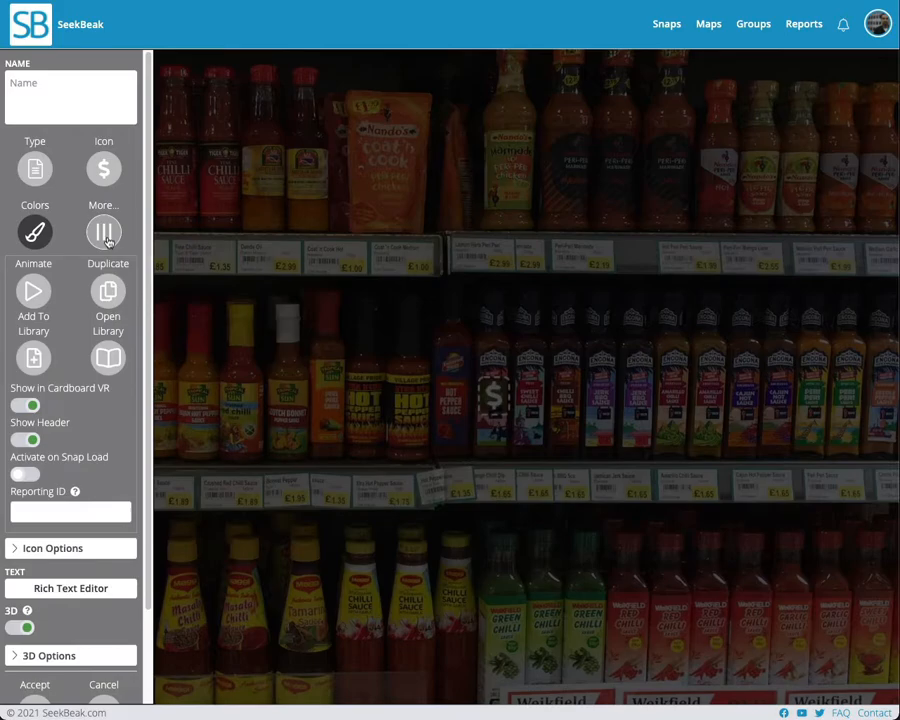
click(108, 294)
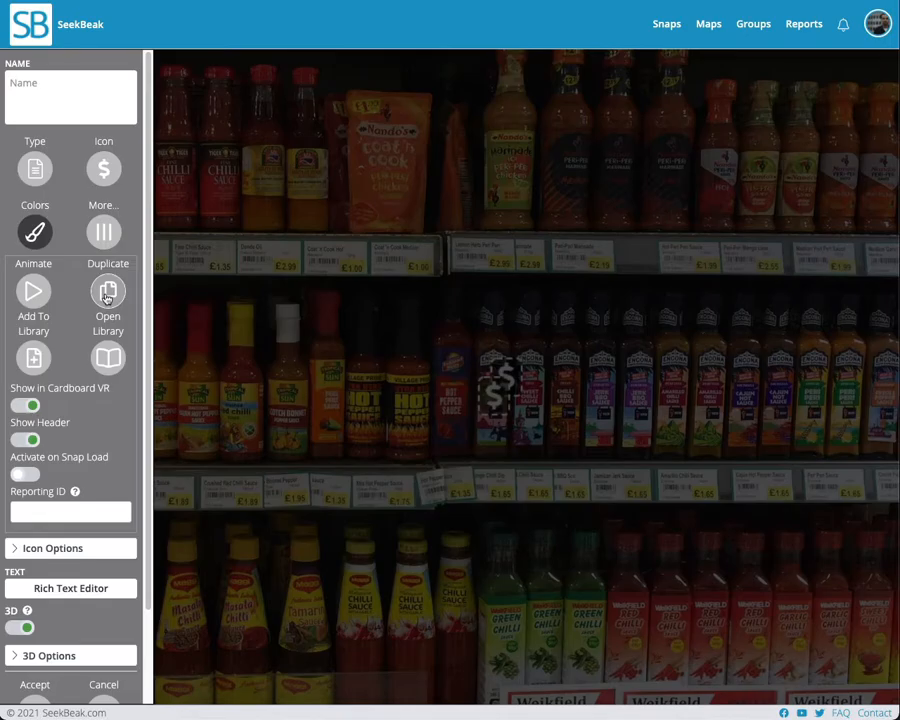
scroll(40, 560, down, 2)
click(34, 600)
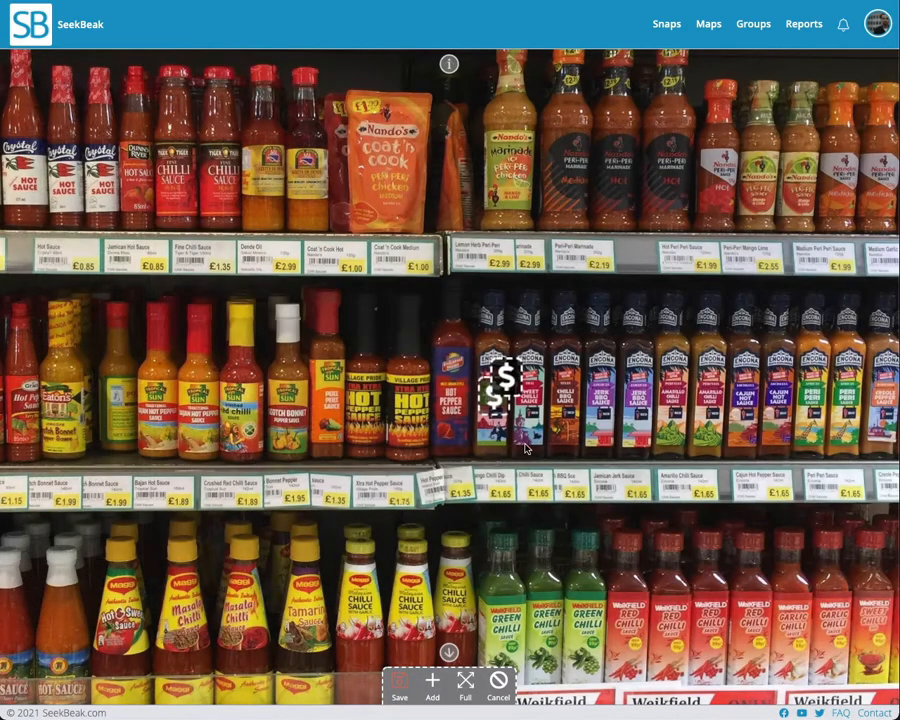
Step: Place the two duplicated dollar hotspots on the second and third blue-capped bottles of the middle shelf and save the snap
drag(507, 378, 616, 420)
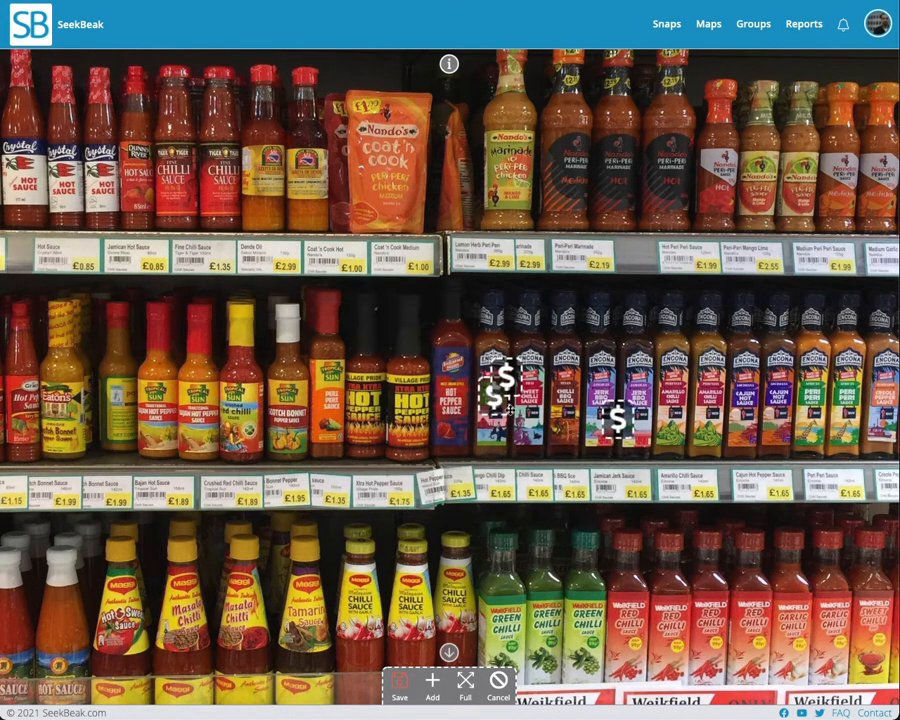
scroll(535, 447, down, 3)
scroll(535, 447, down, 2)
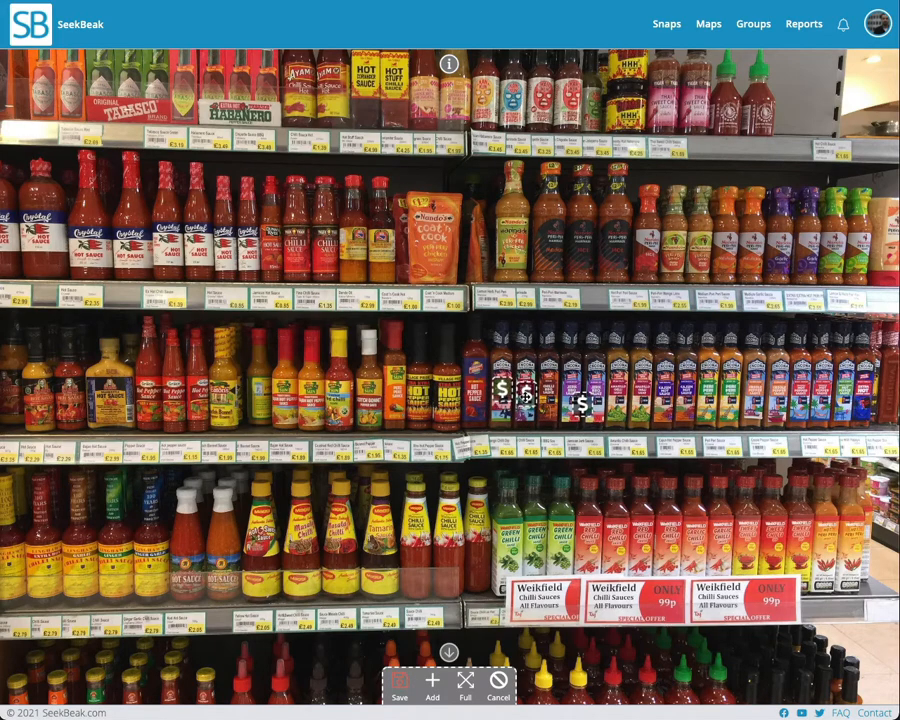
drag(583, 408, 551, 397)
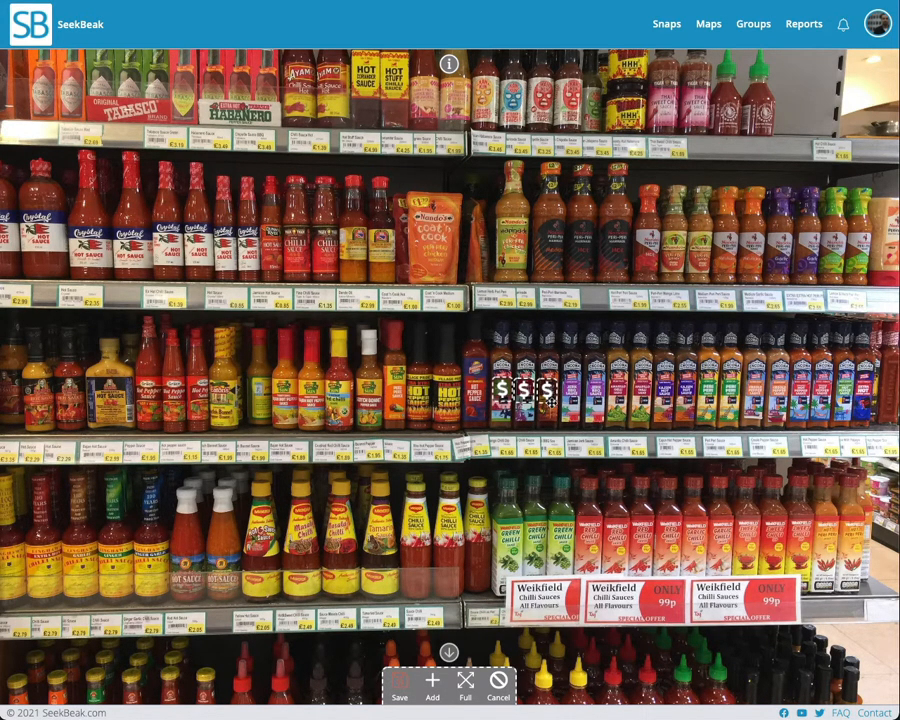
click(402, 678)
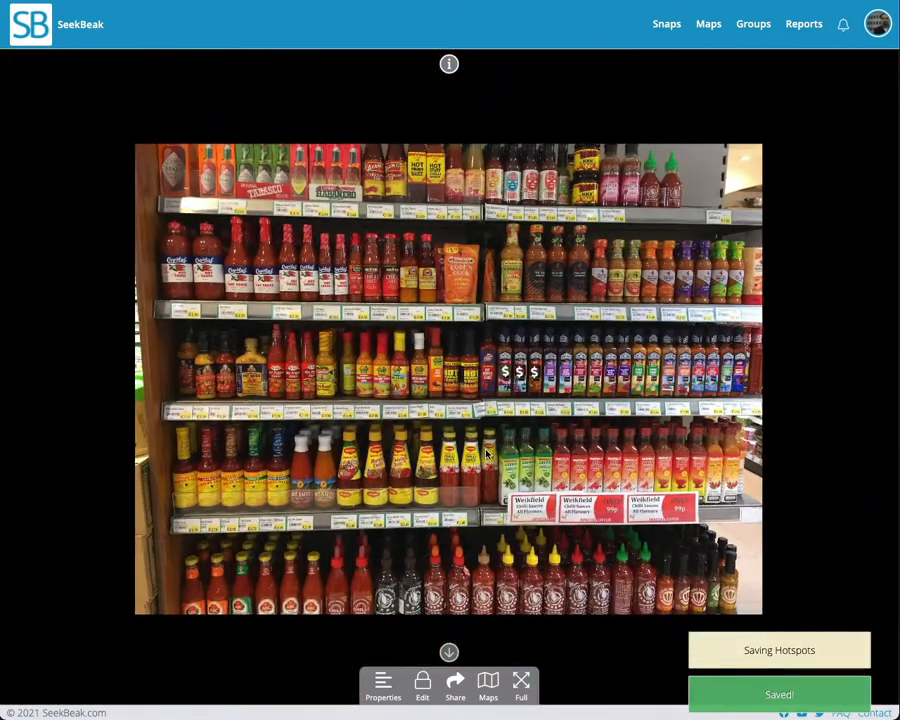